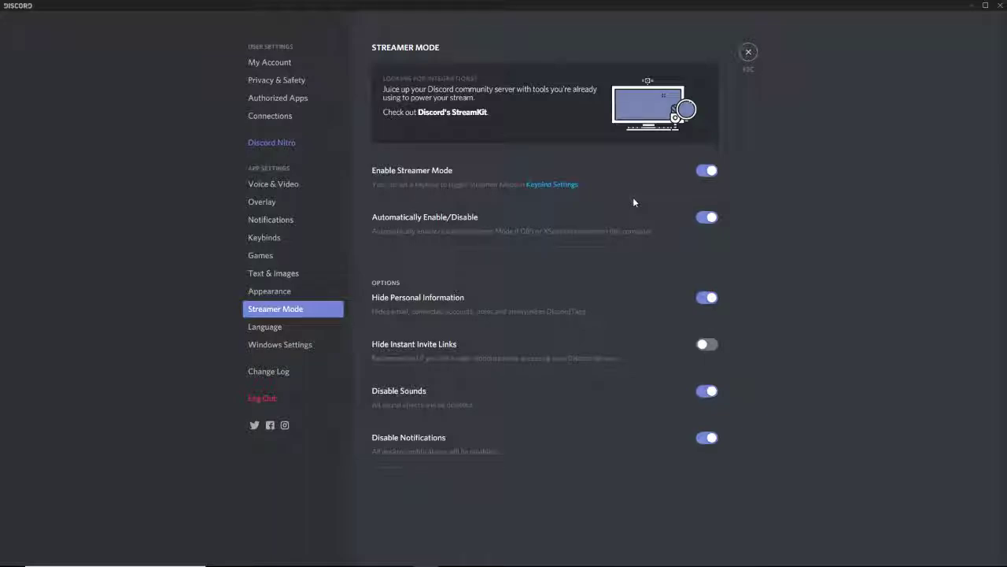
Step: Leave the Streamer Mode settings and look at the profiles of the members in the game-night voice channel
left_click(748, 52)
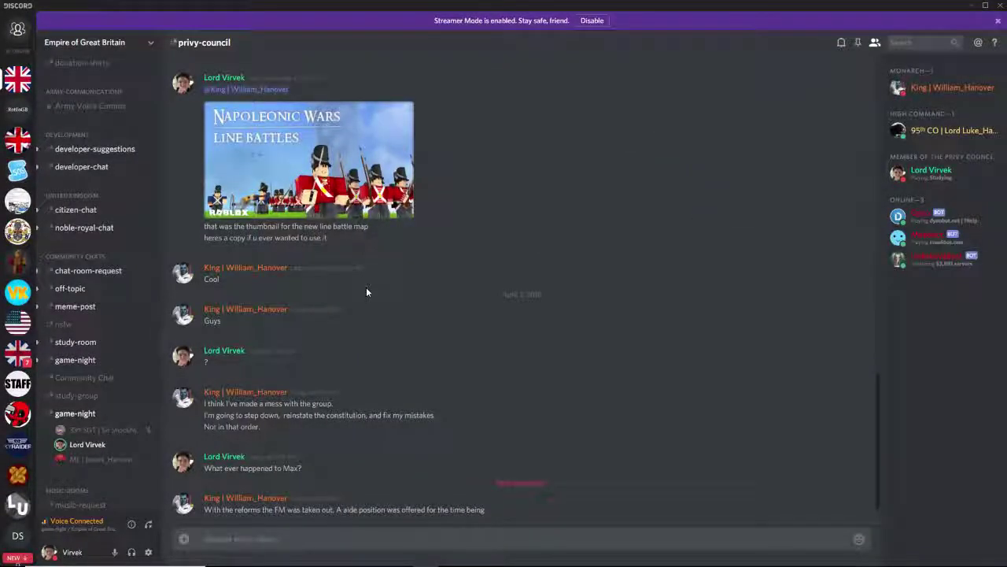
left_click(79, 445)
right_click(78, 446)
left_click(77, 448)
left_click(75, 459)
left_click(75, 444)
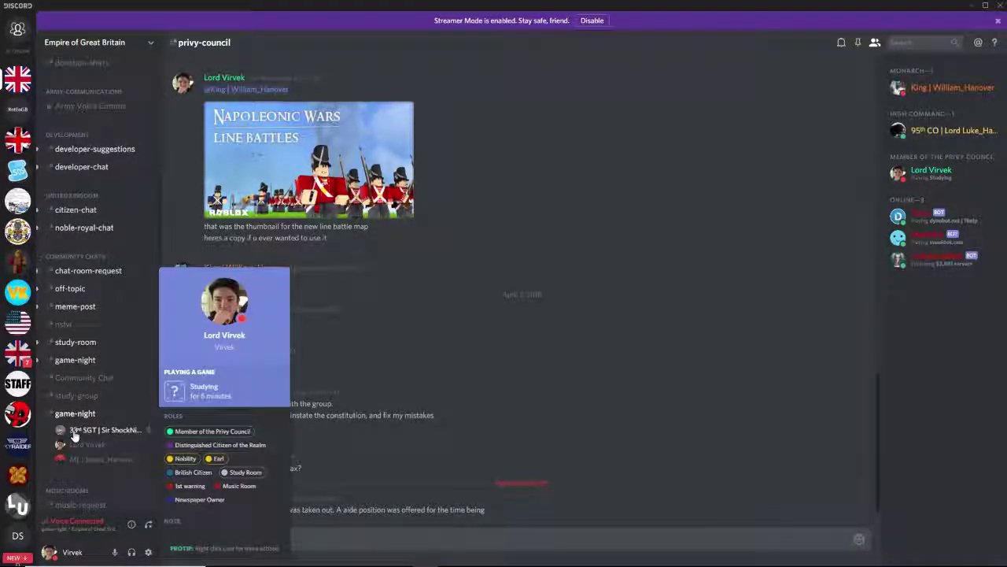
left_click(75, 432)
left_click(540, 376)
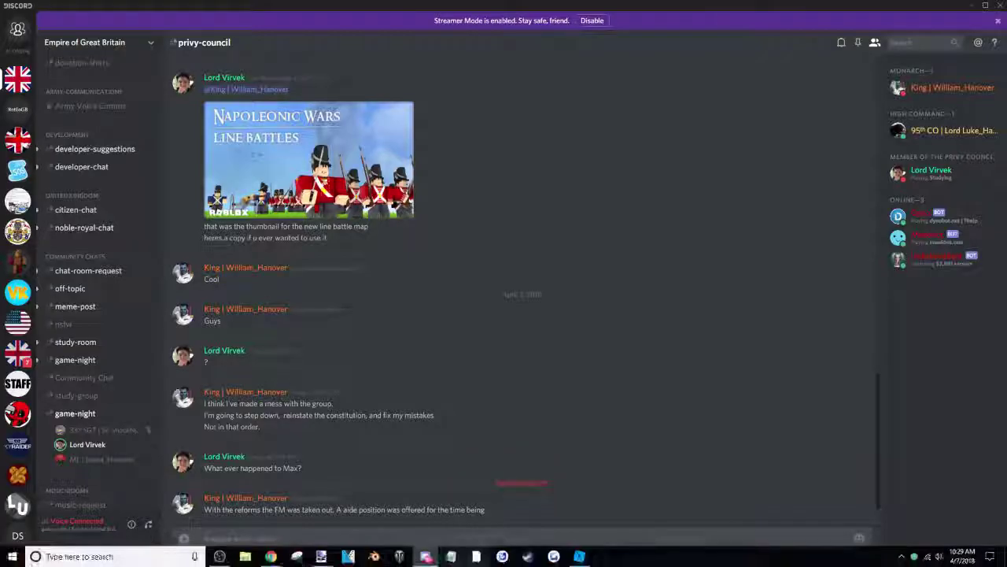
left_click(271, 556)
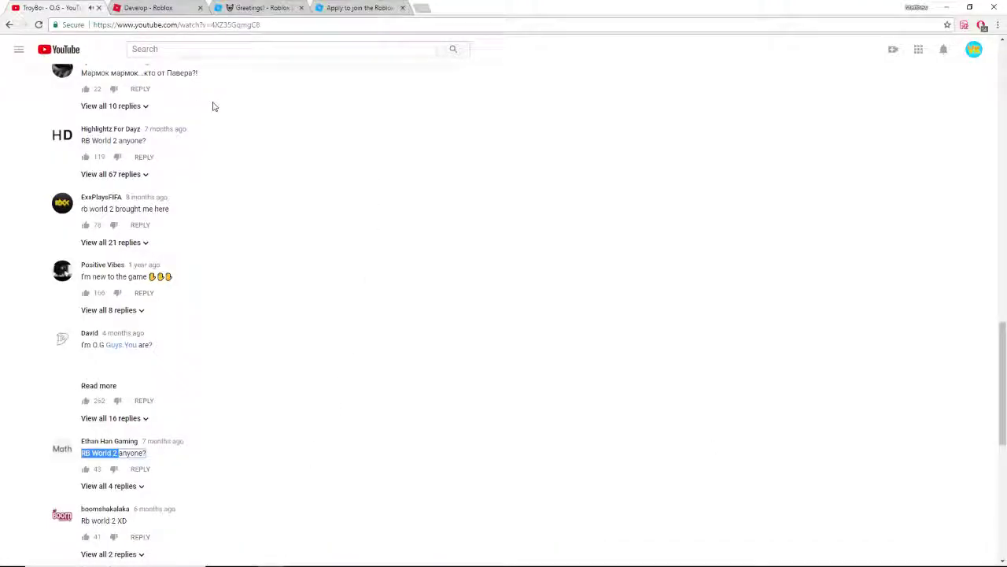
scroll(104, 94, "up", 5)
left_click(16, 49)
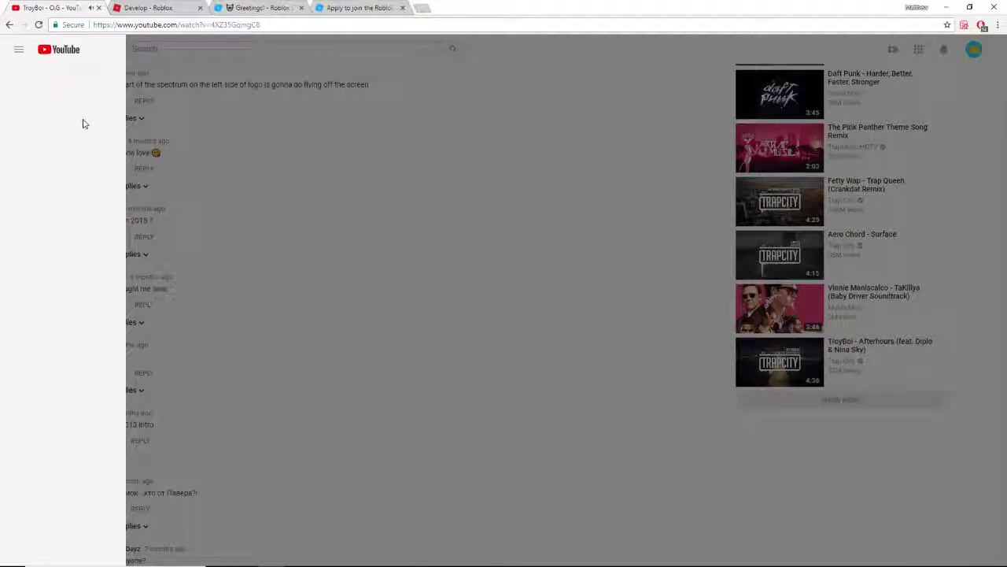
left_click(308, 147)
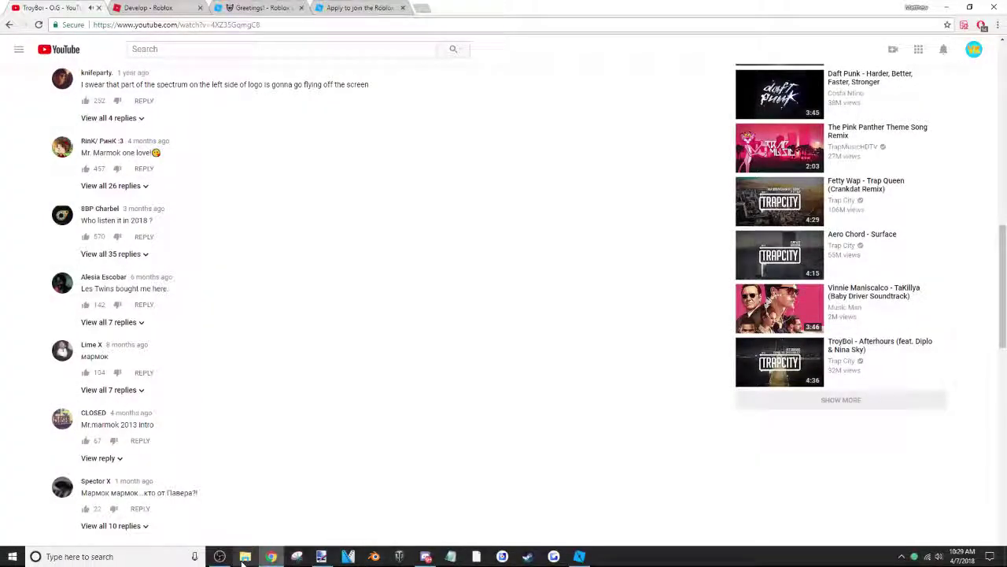
left_click(220, 556)
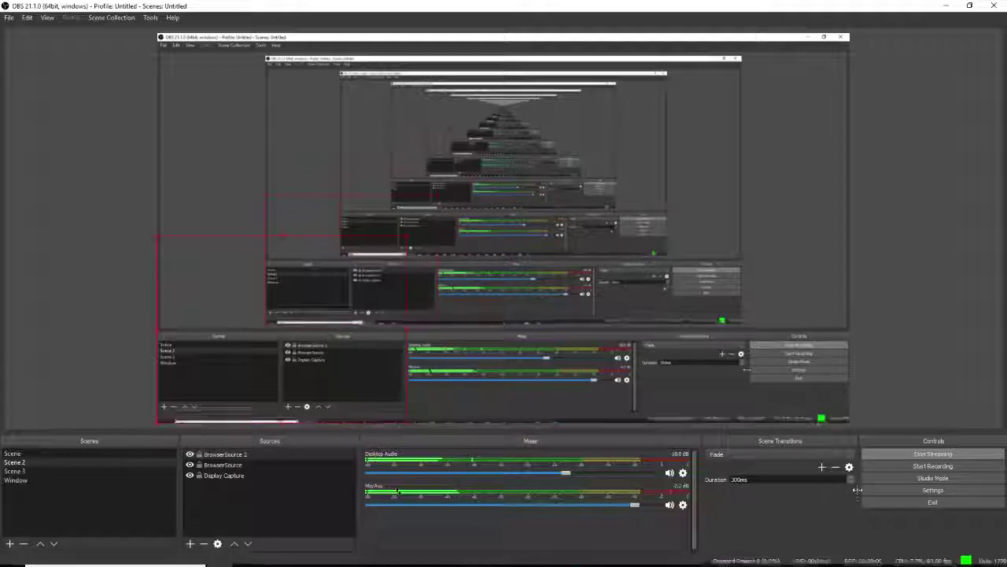
Step: Switch to Chrome and open the signed-in account's own YouTube channel in a new tab
left_click(270, 556)
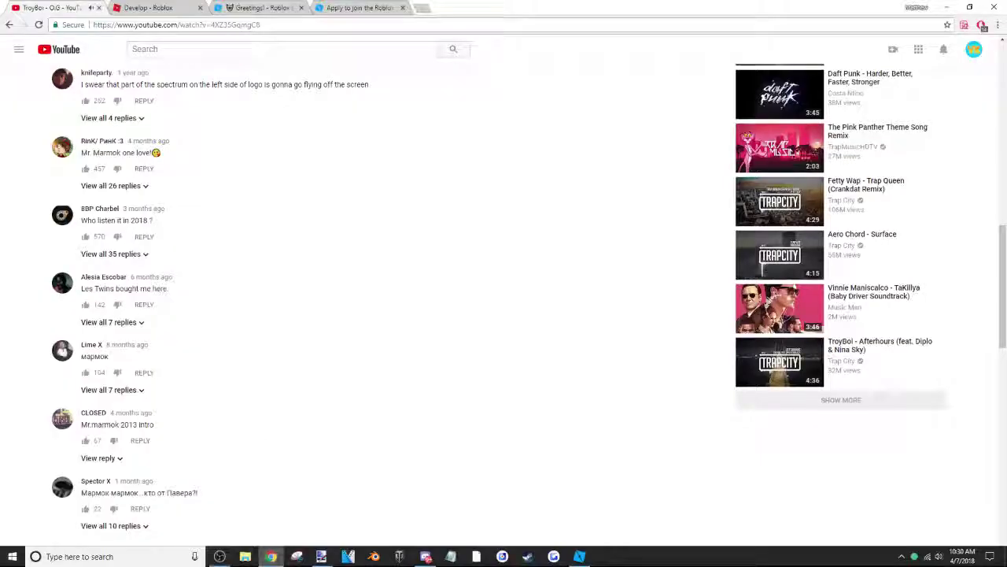
left_click(18, 52)
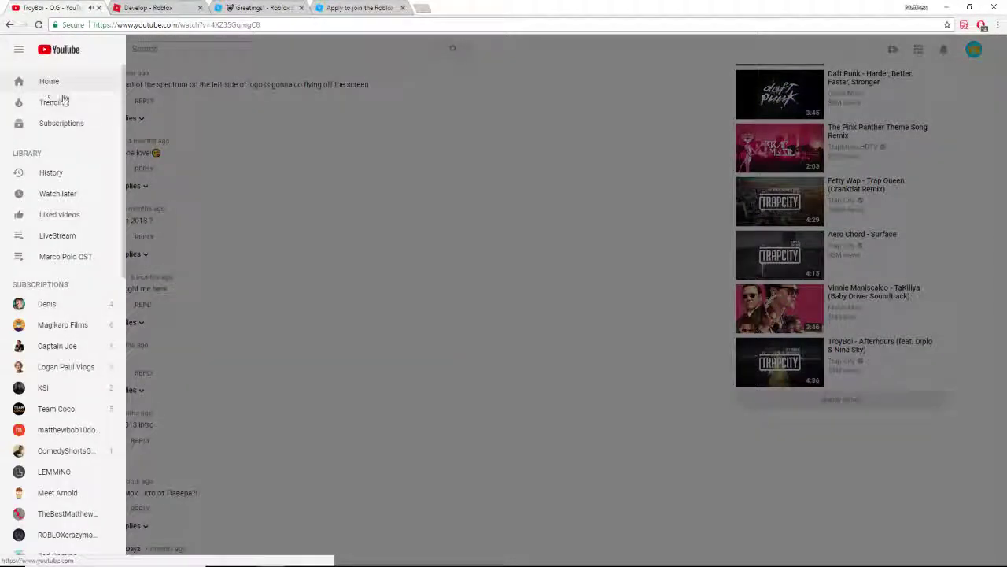
left_click(17, 53)
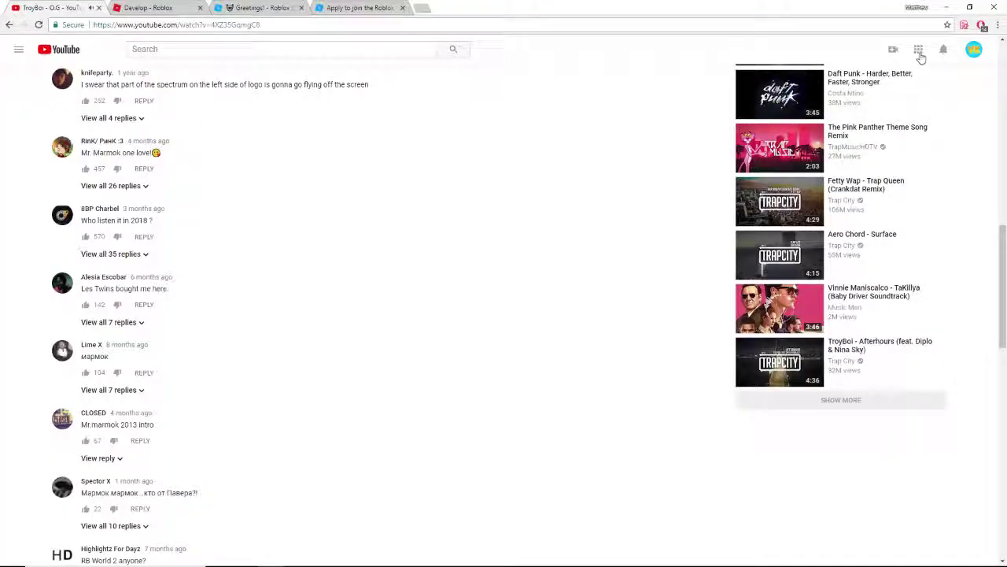
left_click(920, 50)
left_click(974, 54)
middle_click(897, 111)
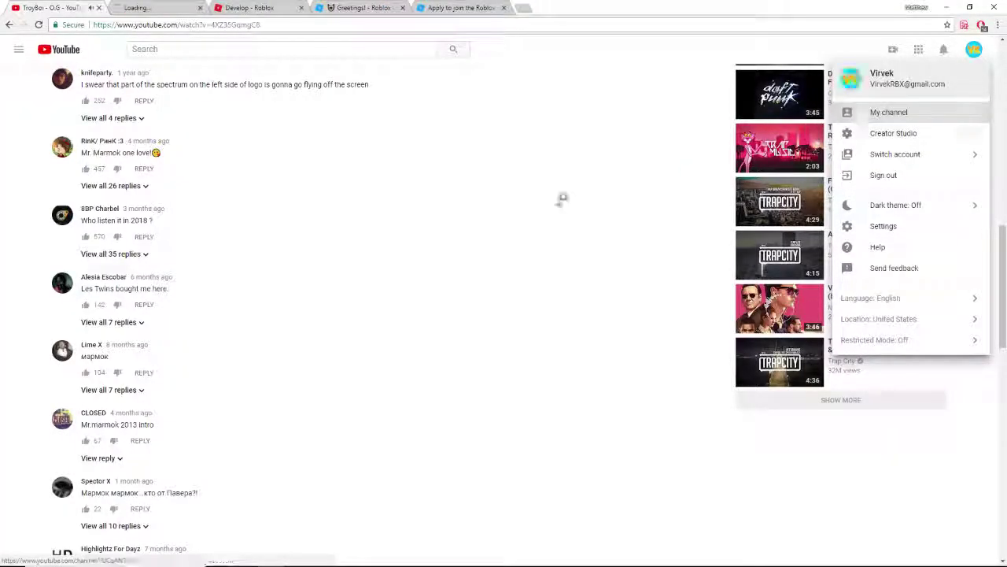
left_click(156, 7)
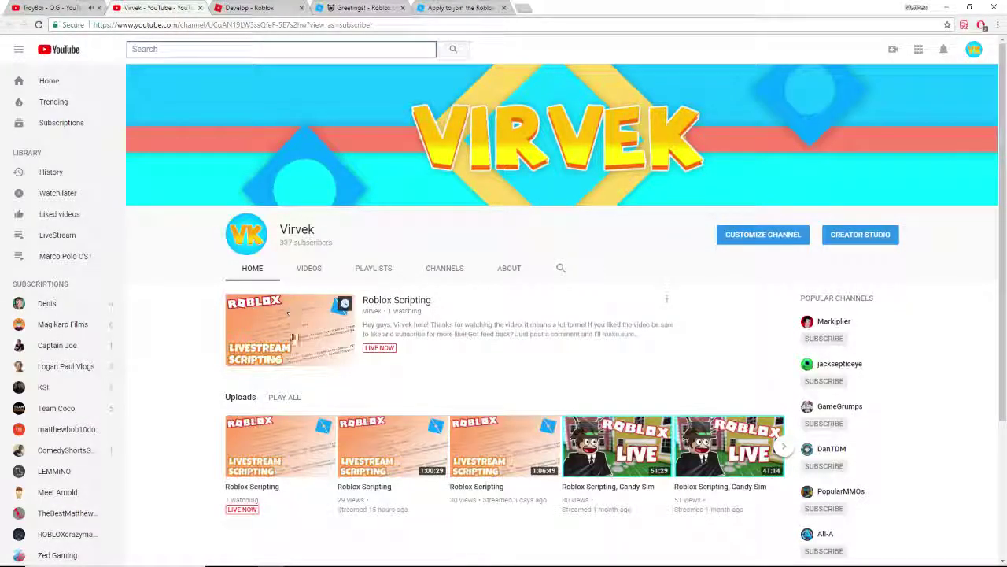
Step: Open the channel's live Roblox Scripting stream, muted and with playback quality set to 144p
left_click(291, 337)
left_click(91, 445)
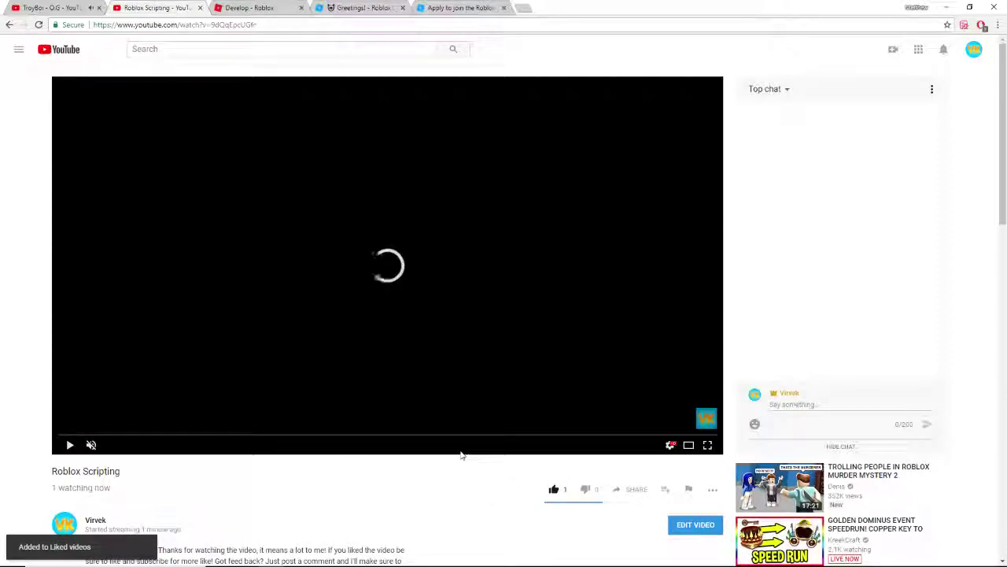
key("alt+Tab")
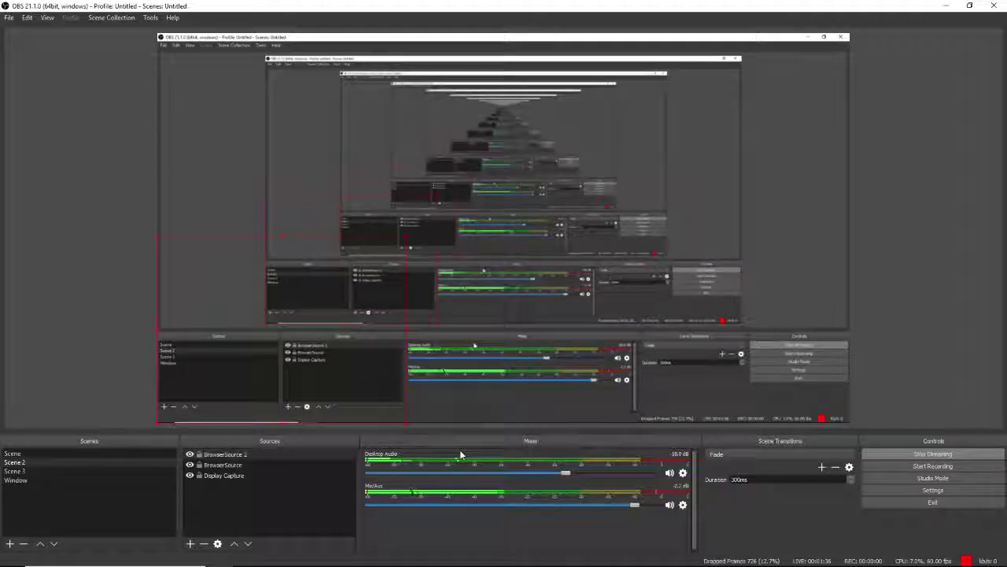
key("alt+Tab")
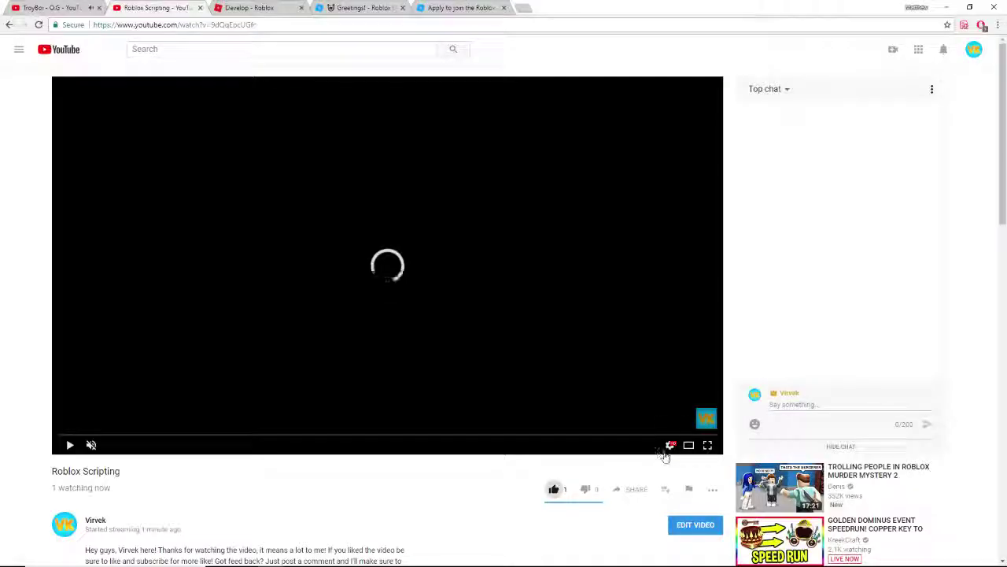
left_click(670, 445)
left_click(675, 417)
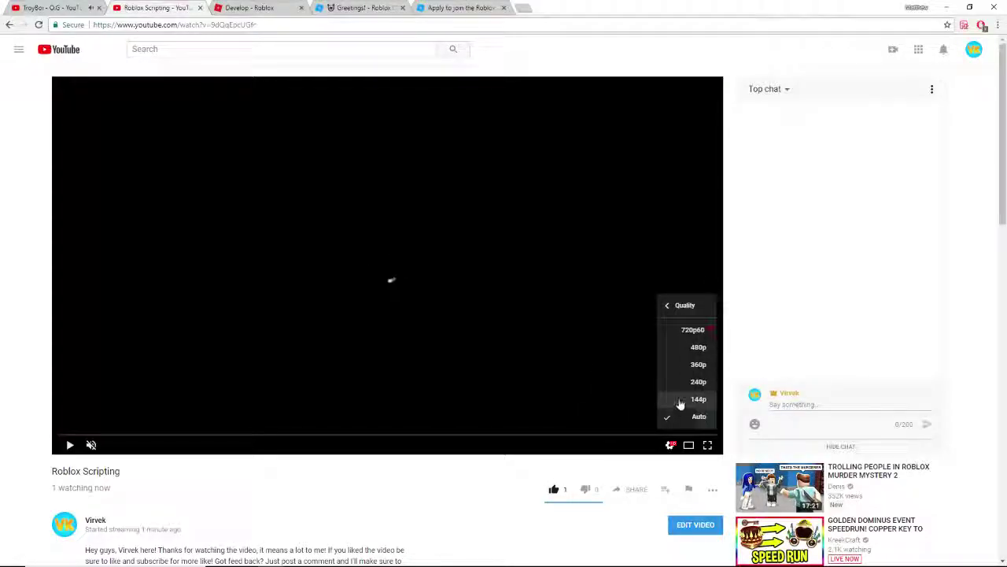
left_click(681, 401)
key("alt+Tab")
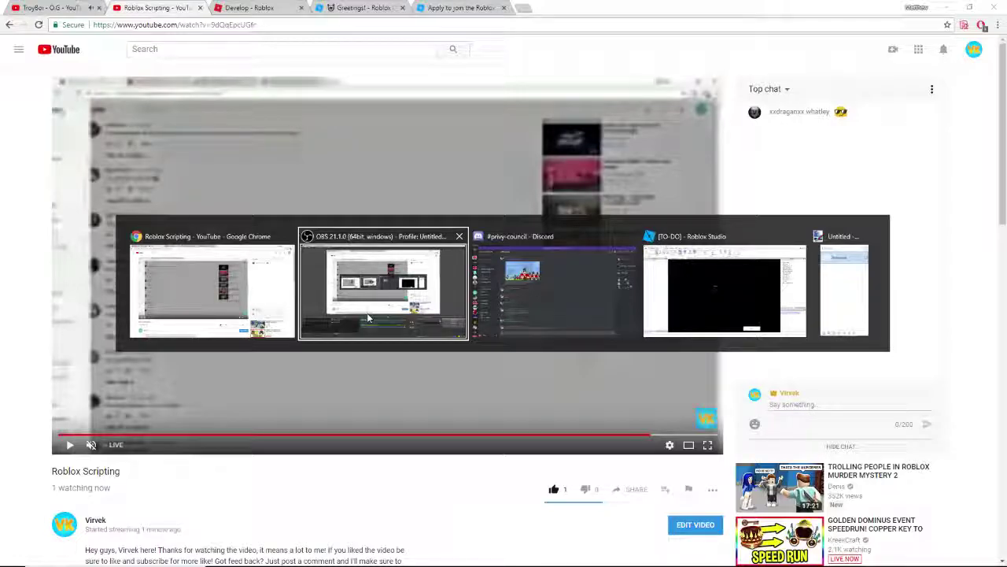
key("alt+Tab")
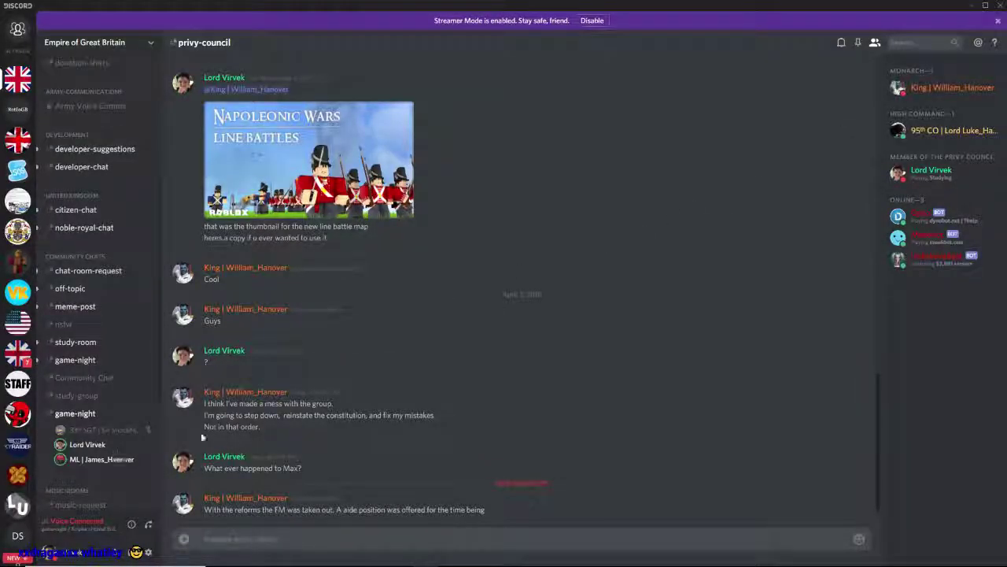
key("alt+Tab")
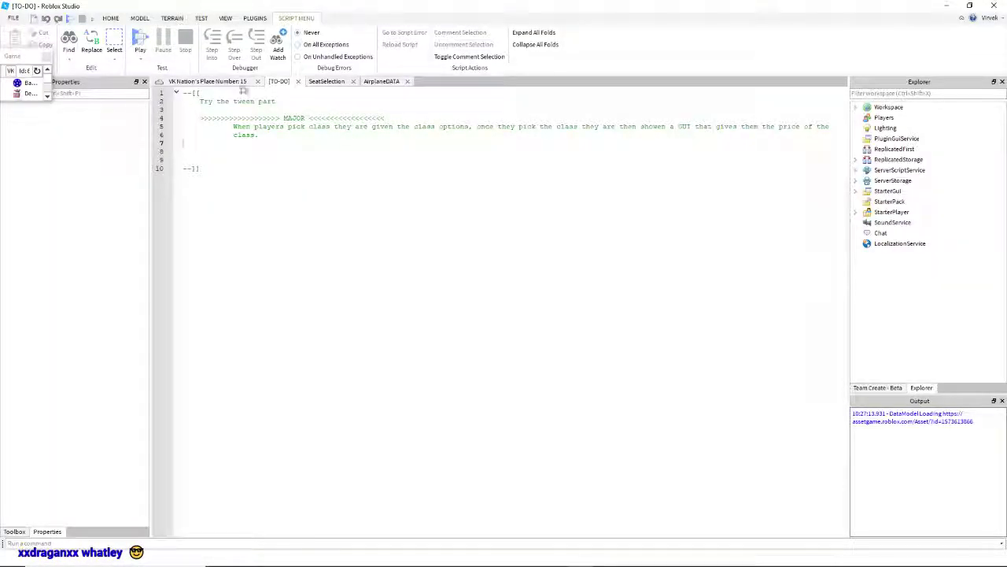
Step: Switch to paint.net and open the ShopBack image from the Plane Game folder
key("alt+Tab")
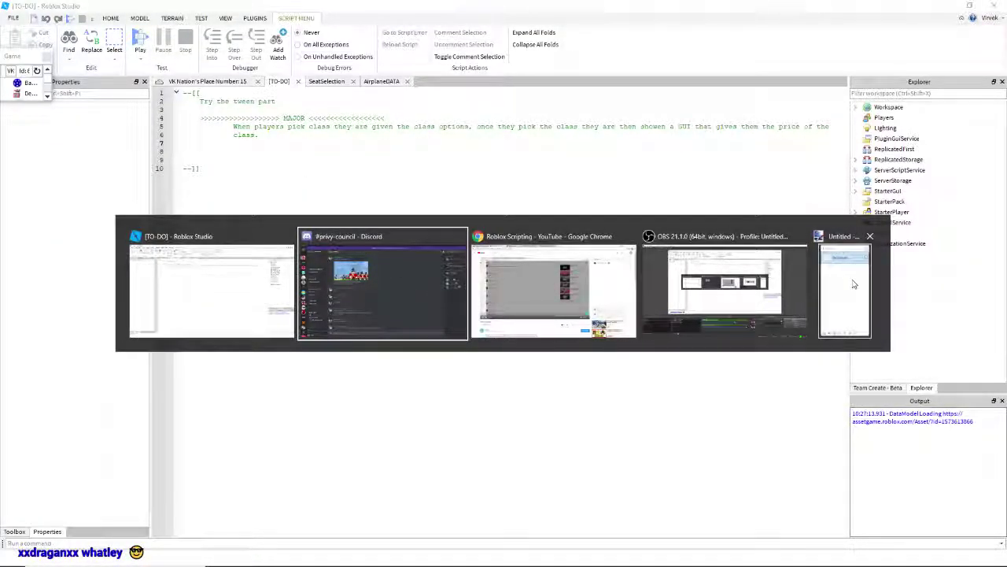
key("Tab")
key("Tab")
key("Tab")
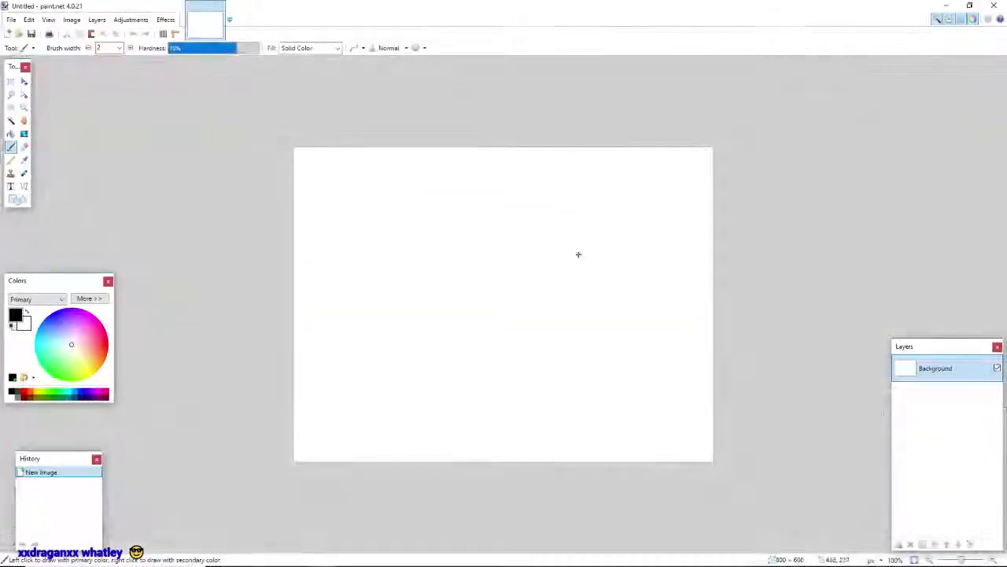
left_click(11, 20)
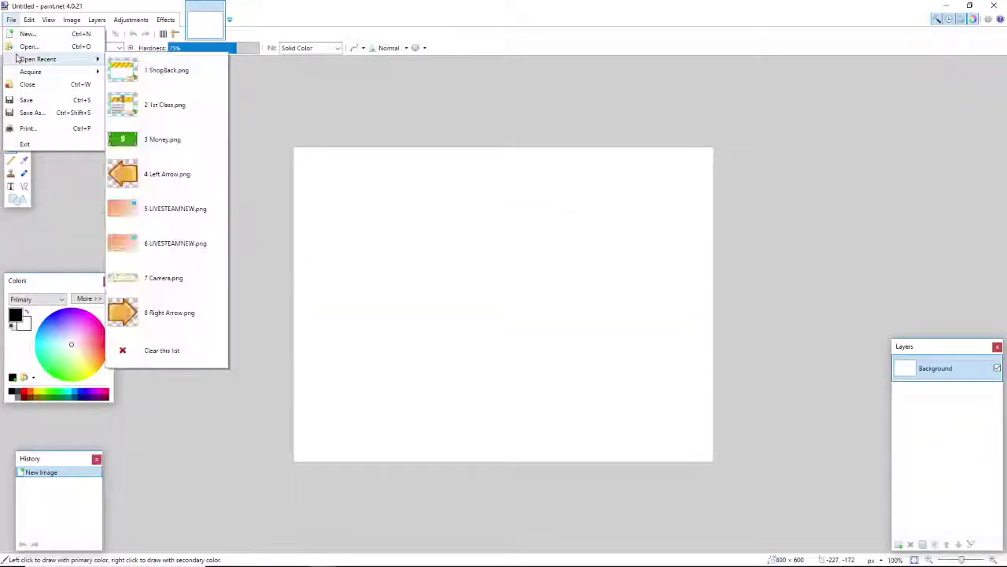
left_click(44, 46)
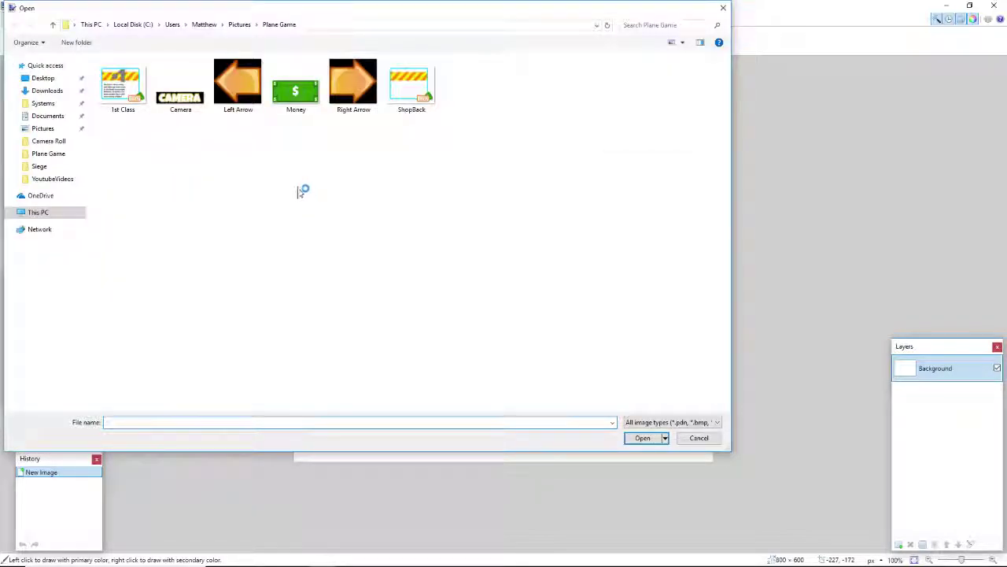
left_click(393, 101)
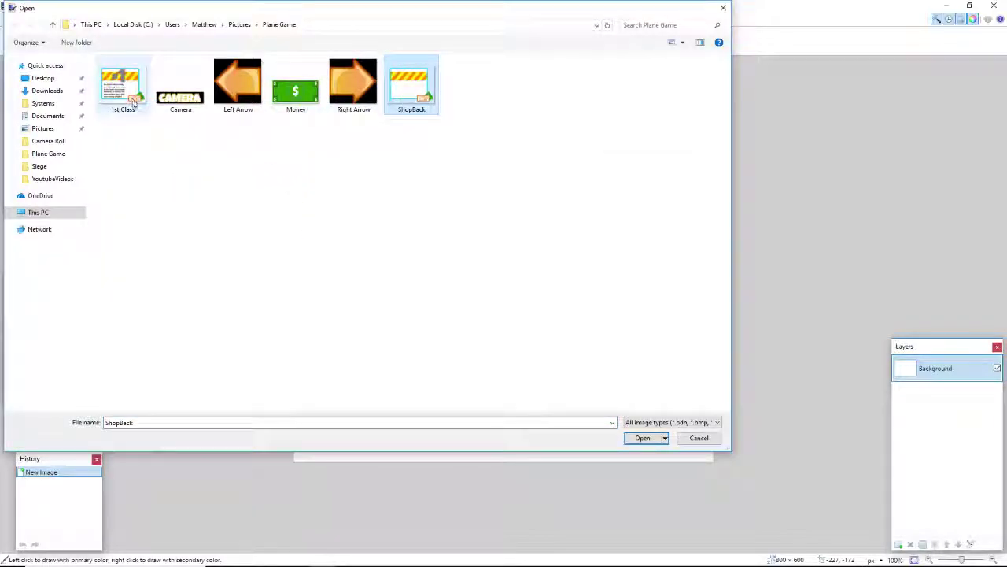
double_click(420, 82)
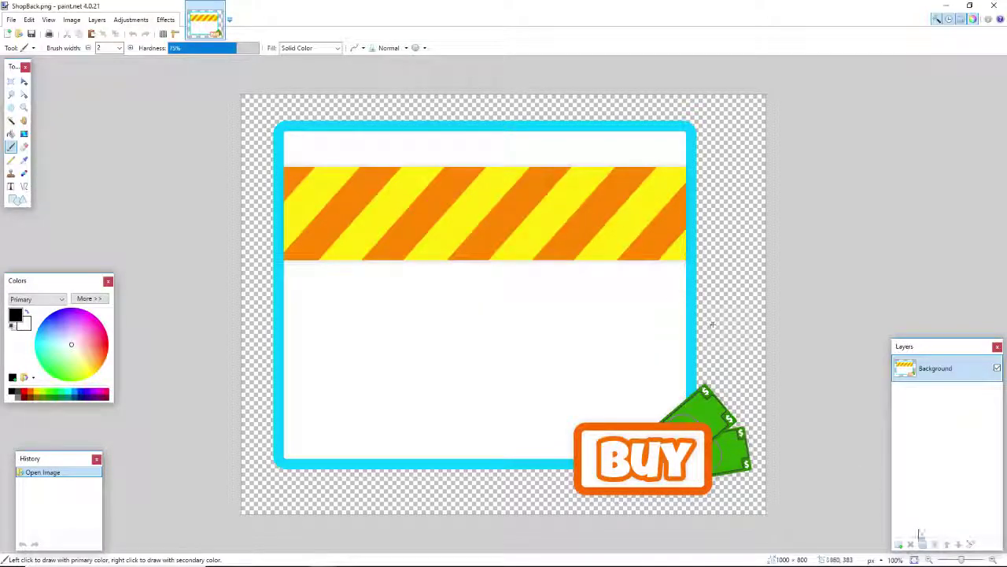
Step: Add a new layer and start a text with "1" on the striped banner at font size 144
left_click(898, 543)
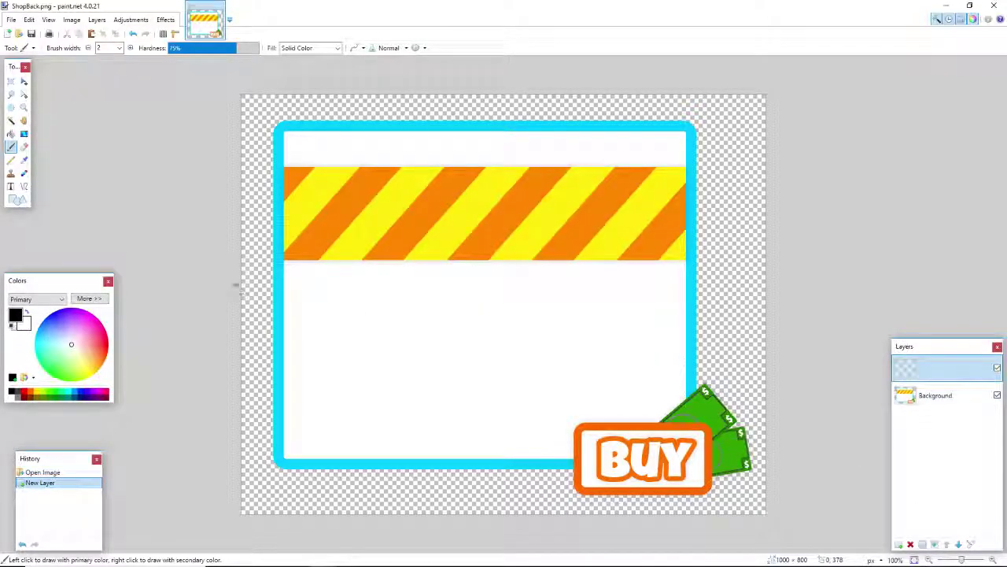
left_click(9, 186)
left_click(388, 209)
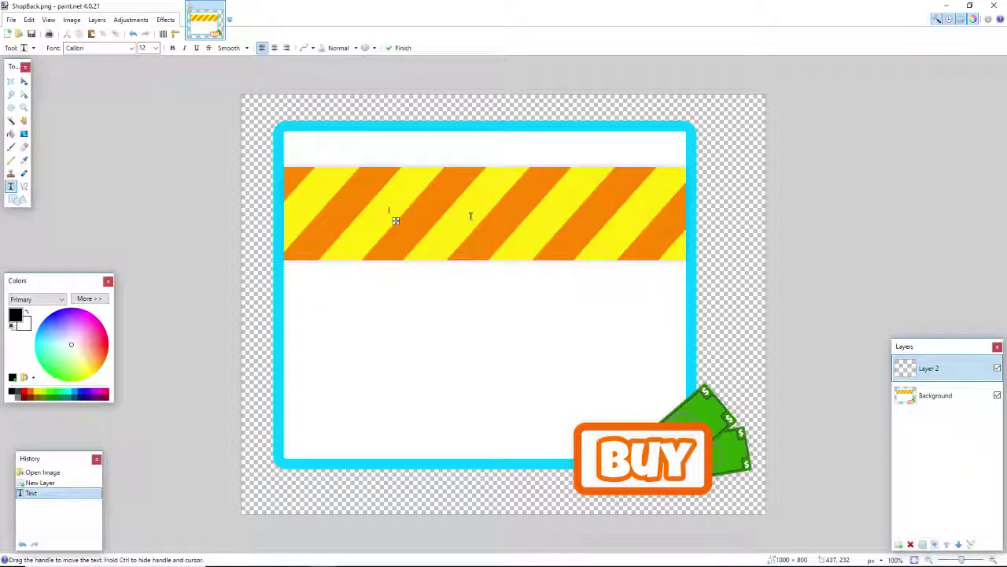
type("1")
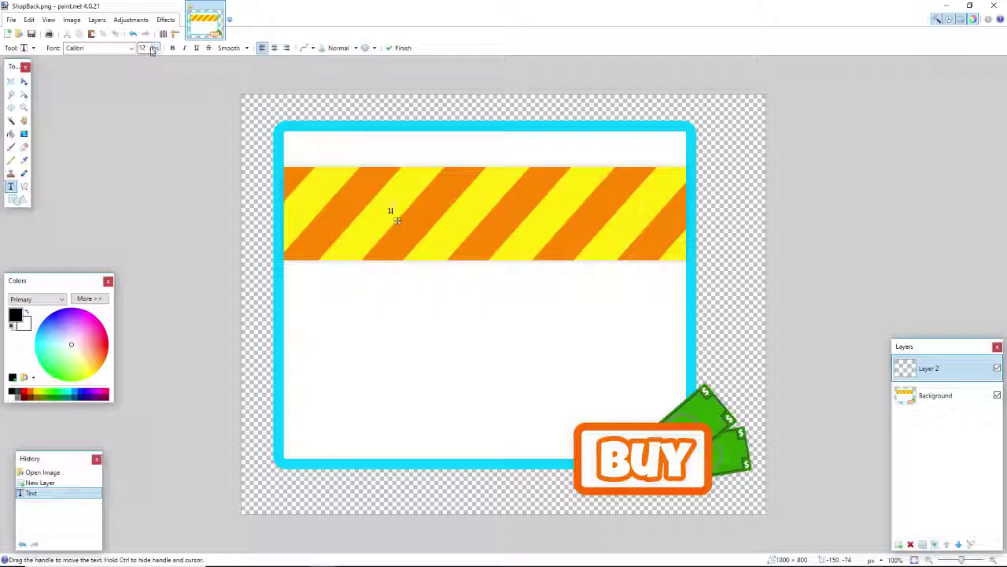
left_click(156, 48)
left_click(153, 202)
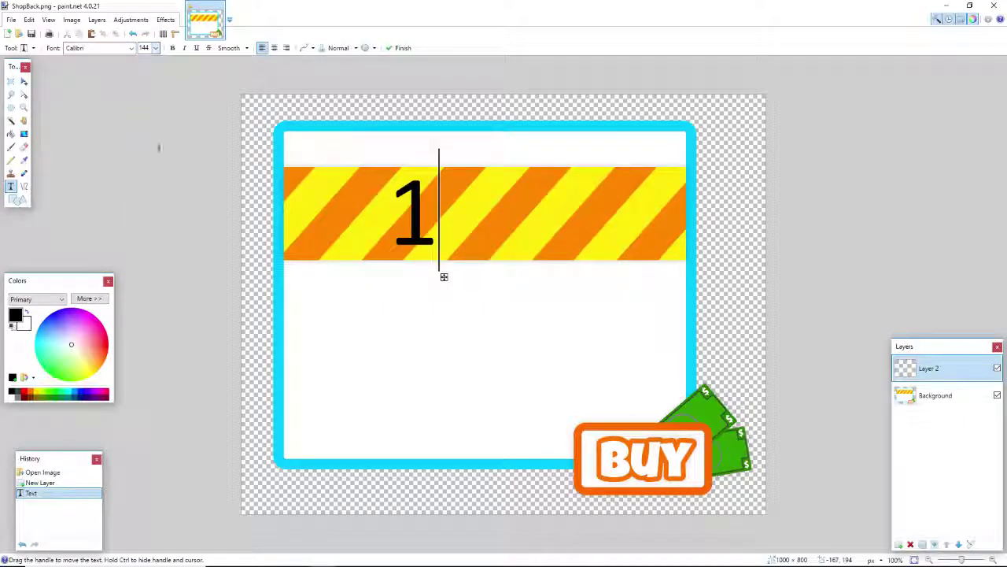
Step: Set the banner text's font to Impact
left_click(132, 49)
scroll(213, 224, "down", 5)
type("Impact")
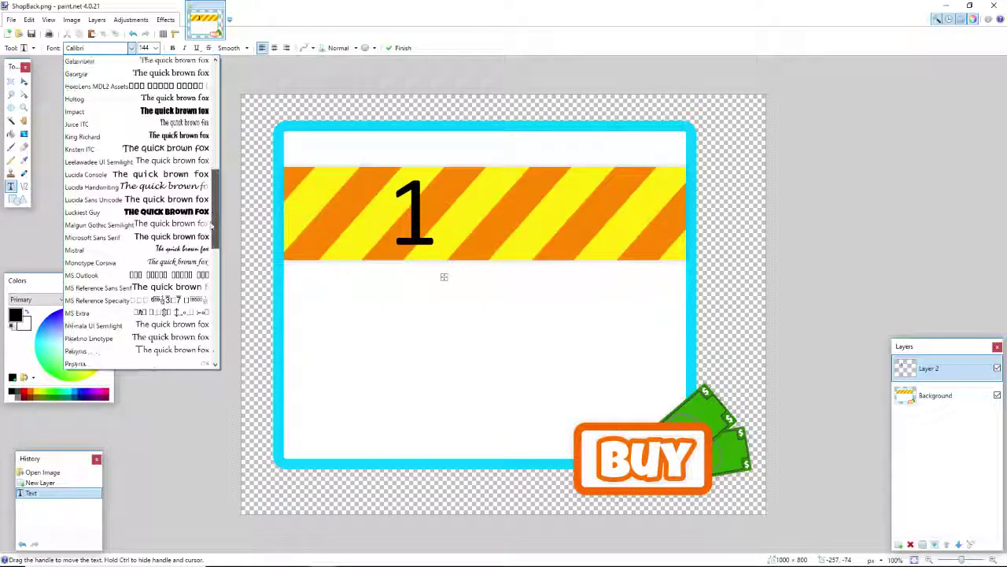
key("Return")
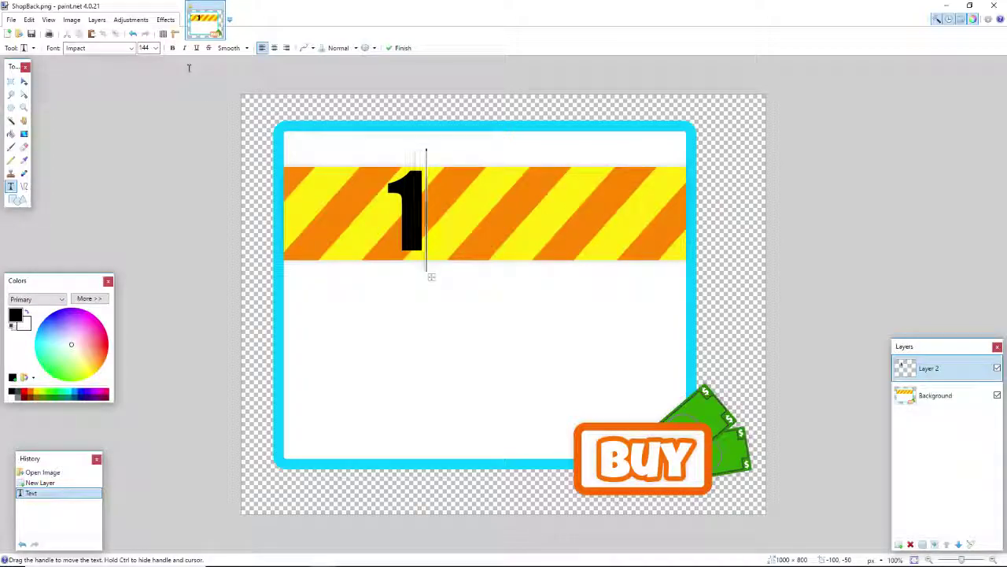
Step: Complete the banner text as "1st Class" and move it so it fits within the striped banner
type("st clas")
key("BackSpace")
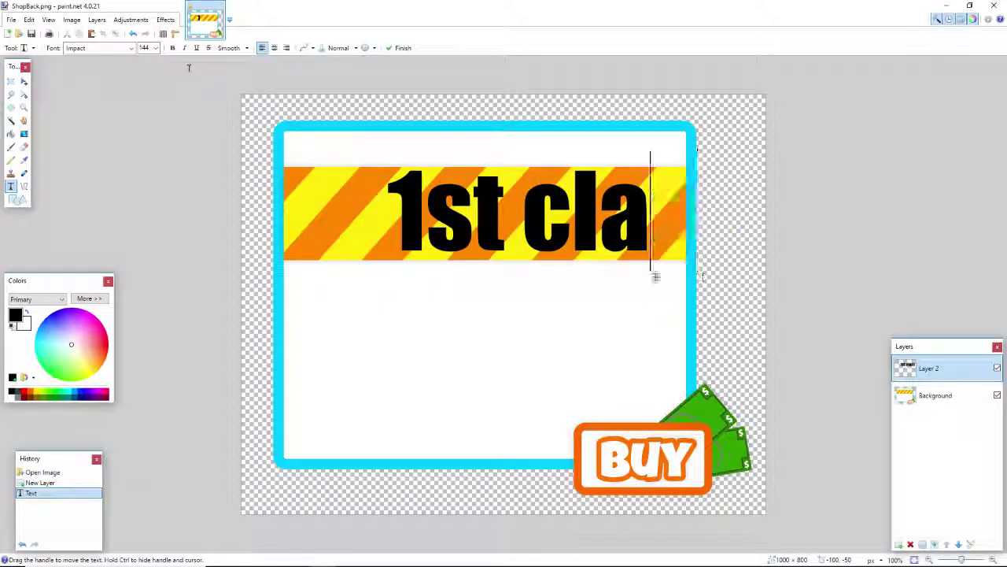
key("BackSpace")
key("BackSpace")
key("BackSpace")
type("Cas")
key("BackSpace")
key("BackSpace")
type("lass")
left_click_drag(756, 272, 669, 280)
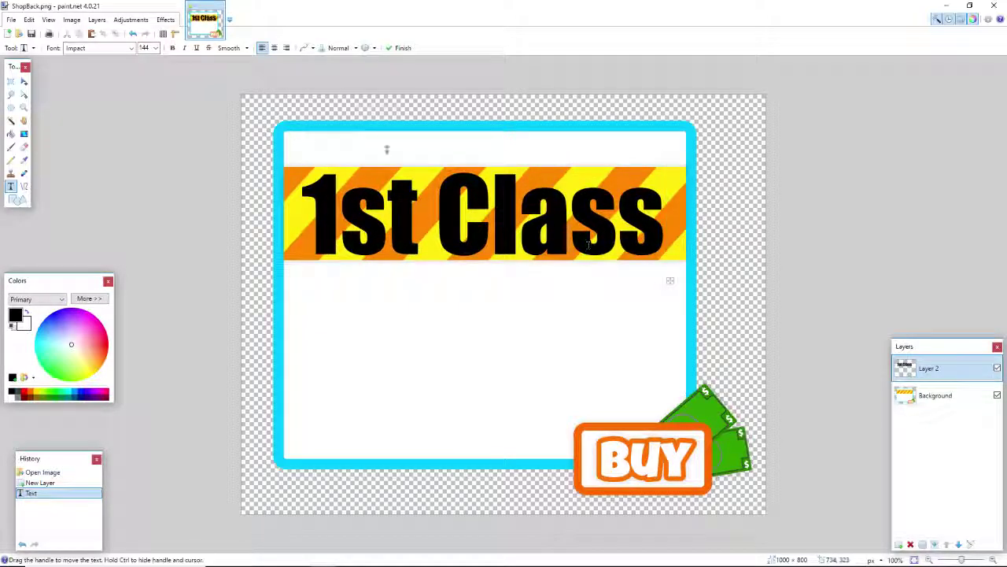
Step: Format the "1st Class" text in white at font size 108 and center it on the striped banner
left_click(157, 48)
left_click(143, 199)
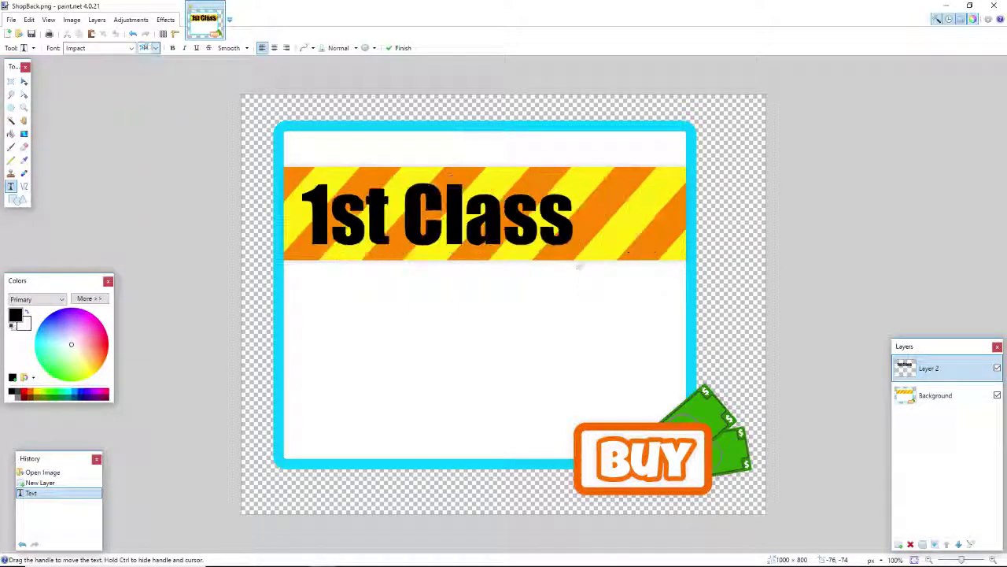
left_click(11, 398)
left_click_drag(578, 265, 626, 261)
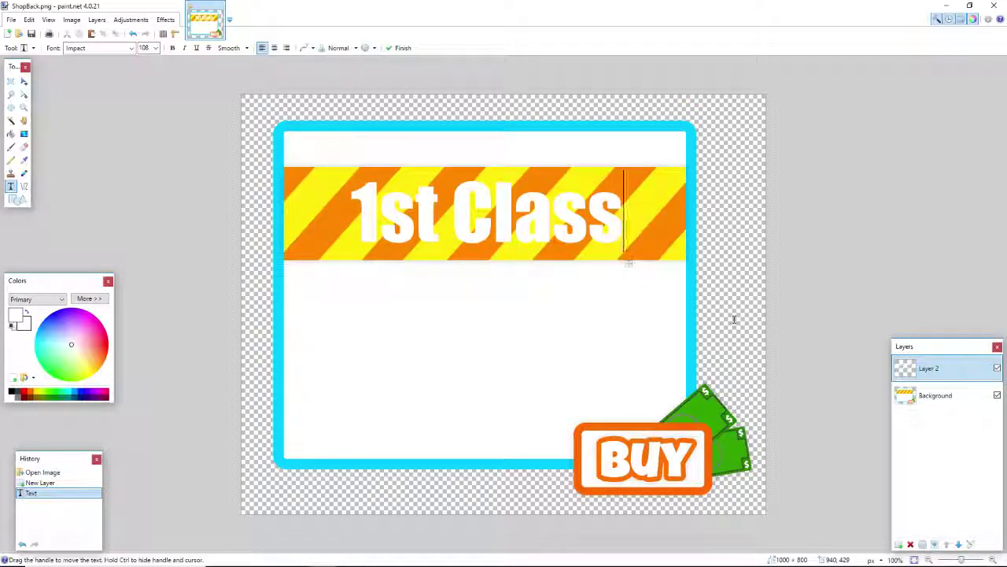
Step: Set up a black drop shadow for the "1st Class" text with widening radius 3, blur radius 0 and shadow opacity 255
left_click(165, 19)
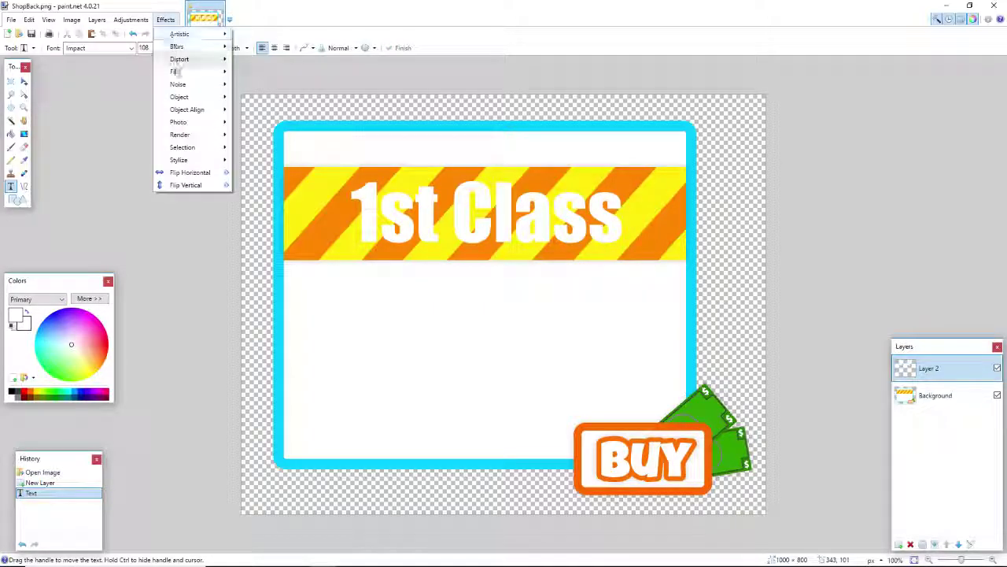
mouse_move(179, 97)
left_click(269, 110)
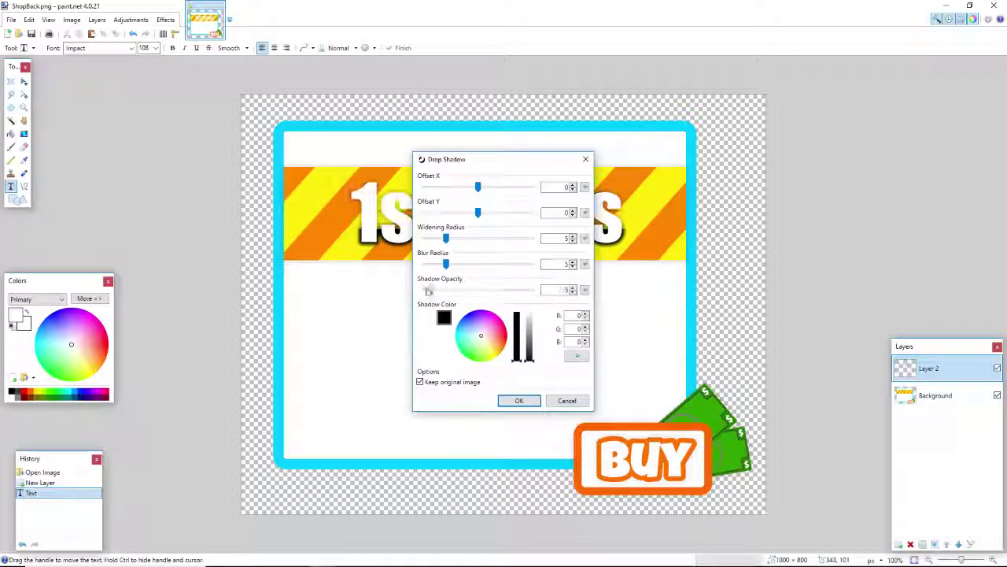
left_click_drag(532, 289, 409, 292)
left_click_drag(449, 264, 435, 292)
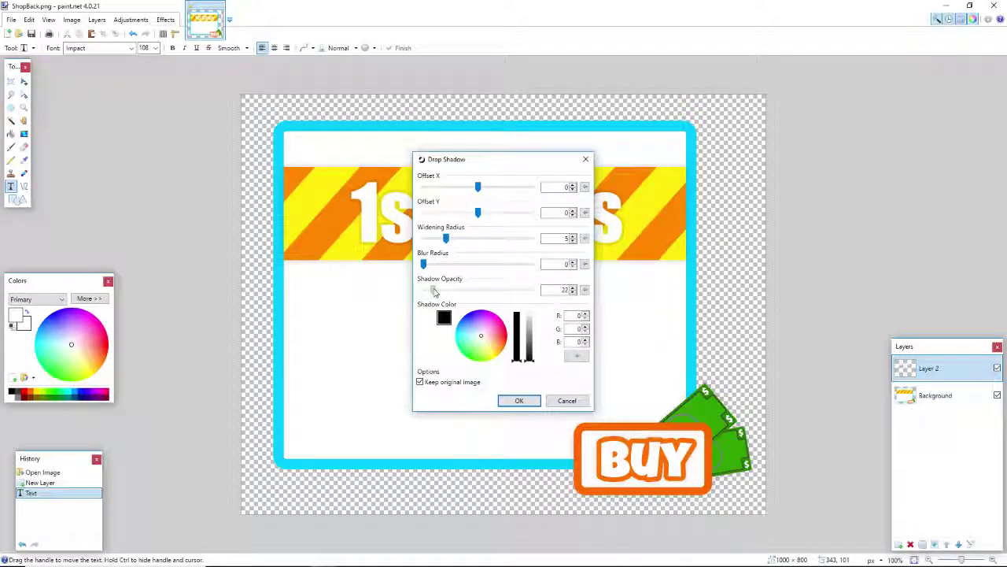
left_click_drag(523, 243, 439, 239)
left_click_drag(443, 291, 577, 291)
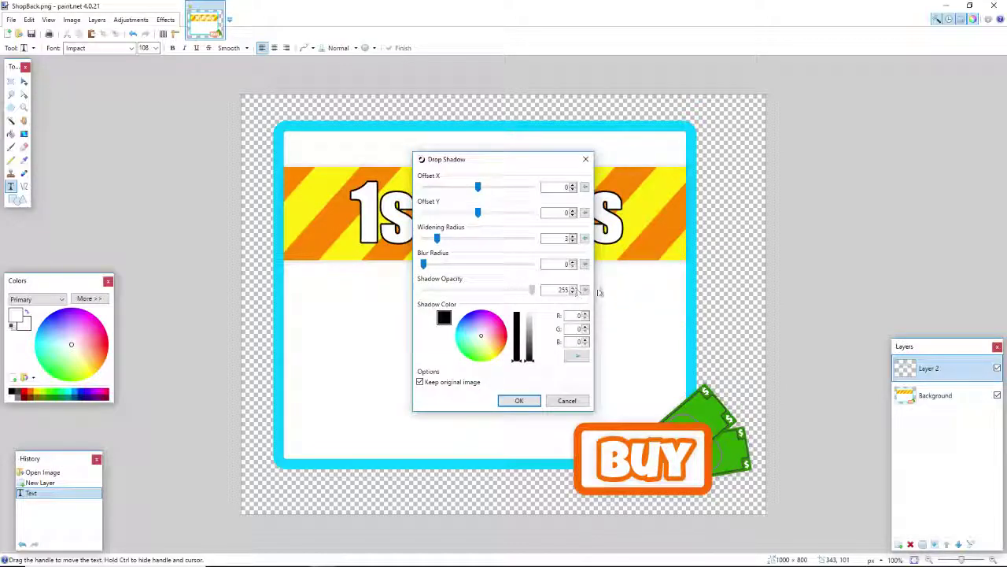
Step: Increase the drop shadow's widening radius to 8 and apply it to the "1st Class" text
left_click_drag(516, 160, 815, 93)
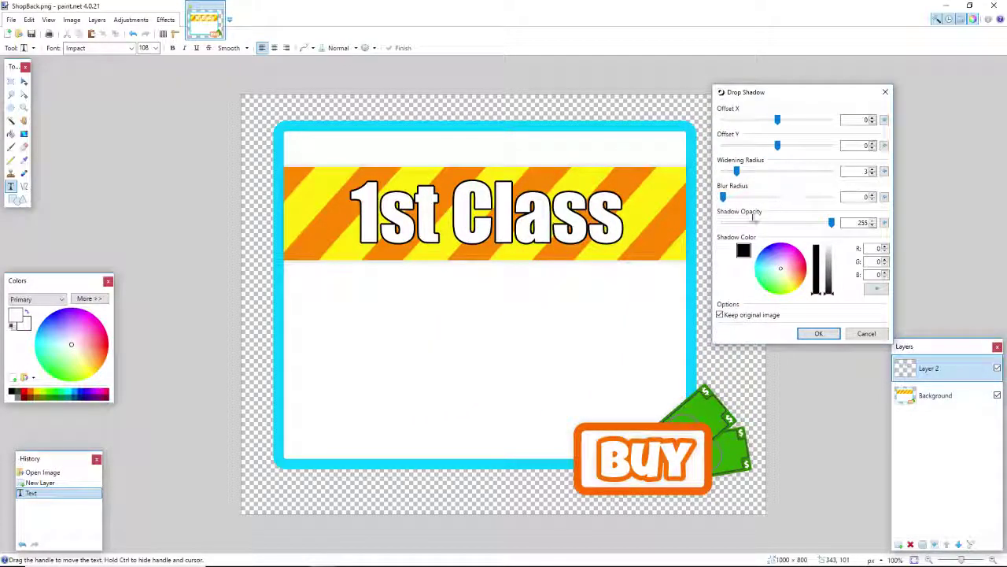
left_click_drag(738, 172, 764, 172)
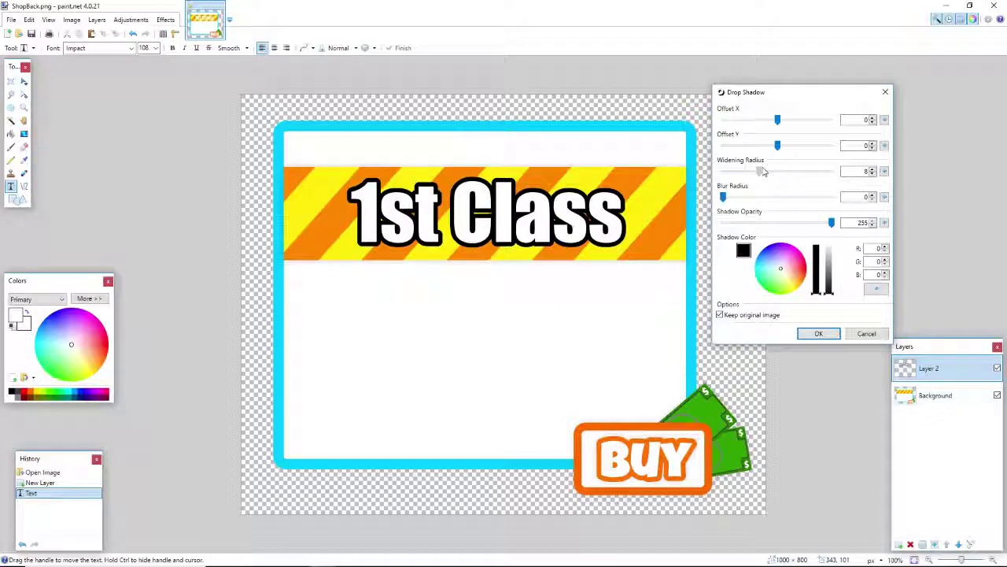
left_click(818, 333)
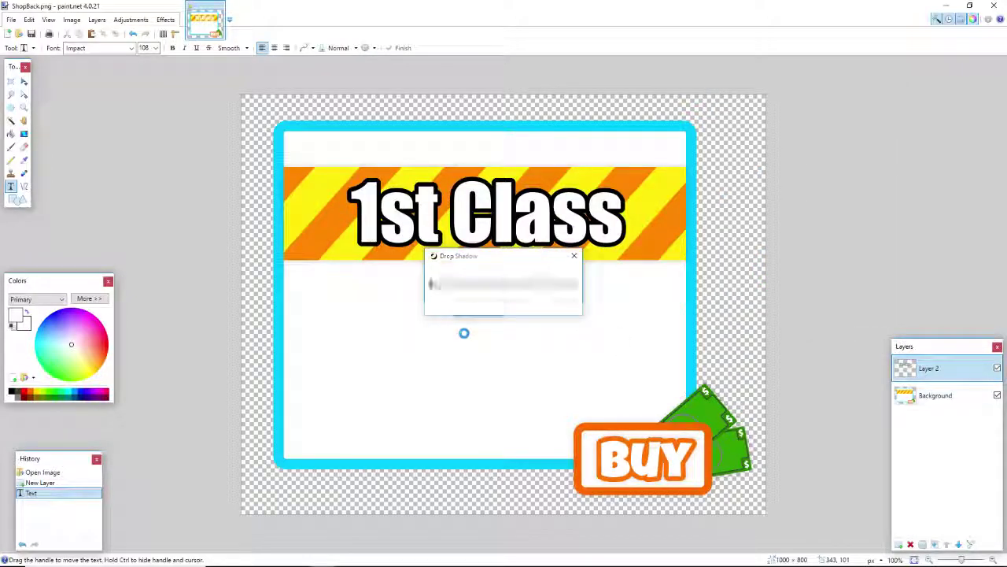
scroll(481, 331, "down", 1, "ctrl")
scroll(481, 332, "down", 1, "ctrl")
scroll(479, 331, "up", 2, "ctrl")
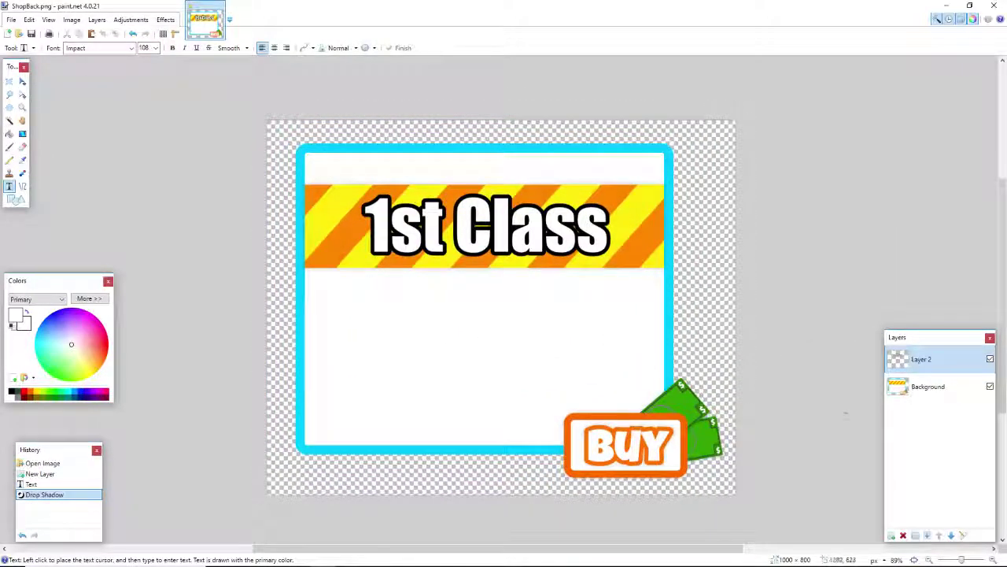
Step: Add a new layer and write "Cost: $100" in dark gray at font size 28 in the white area below the banner
left_click(891, 535)
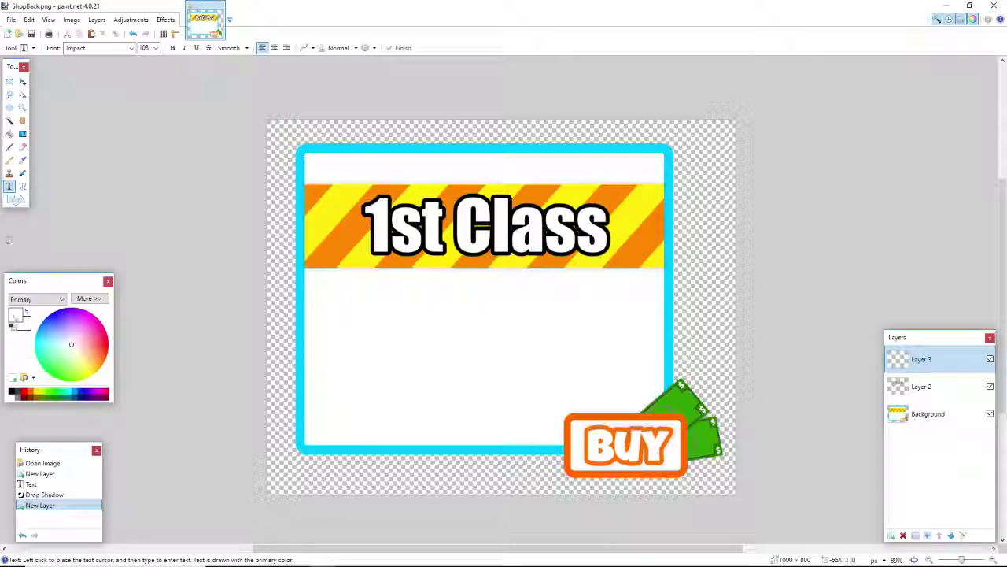
left_click(355, 328)
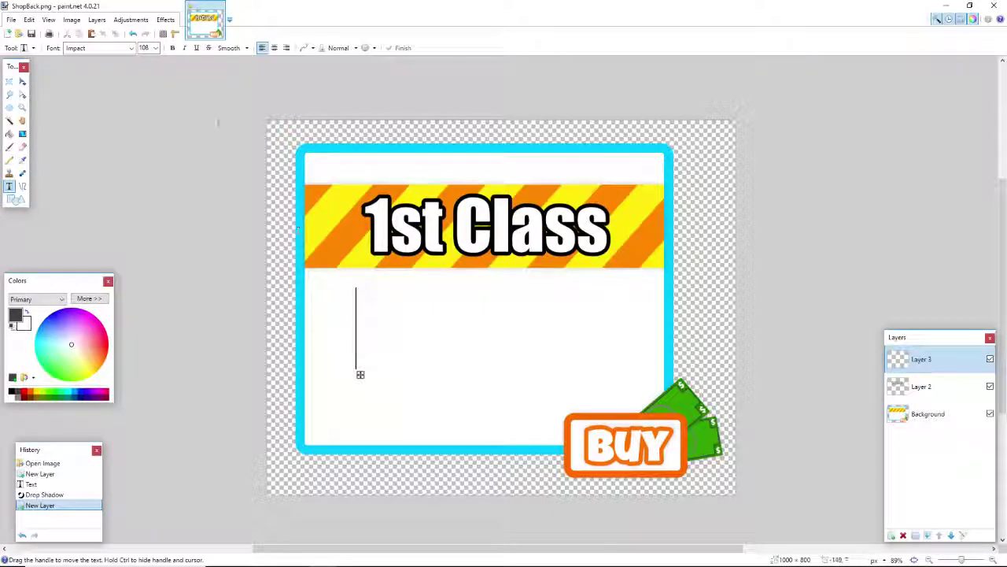
left_click(156, 48)
left_click(146, 152)
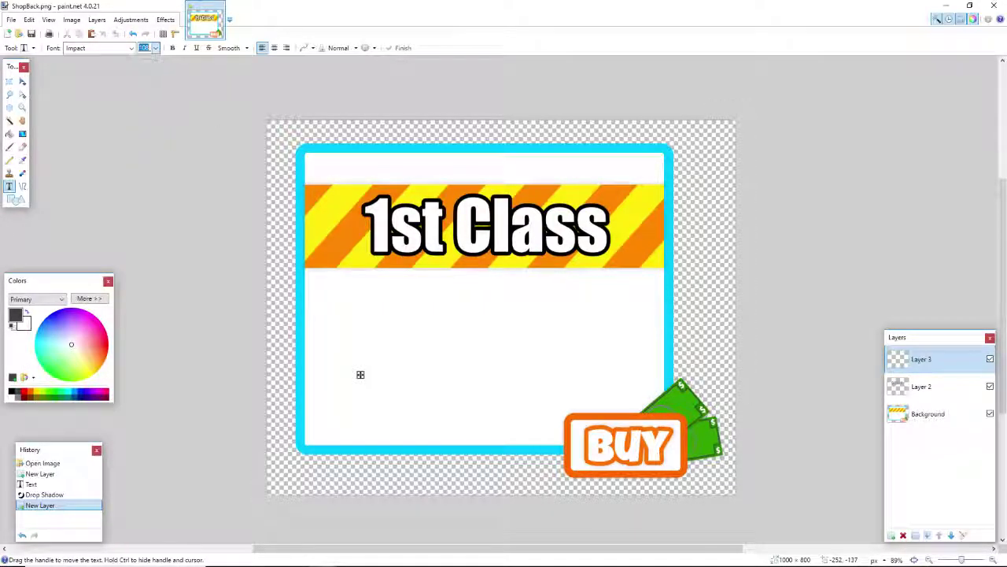
type("Cost:")
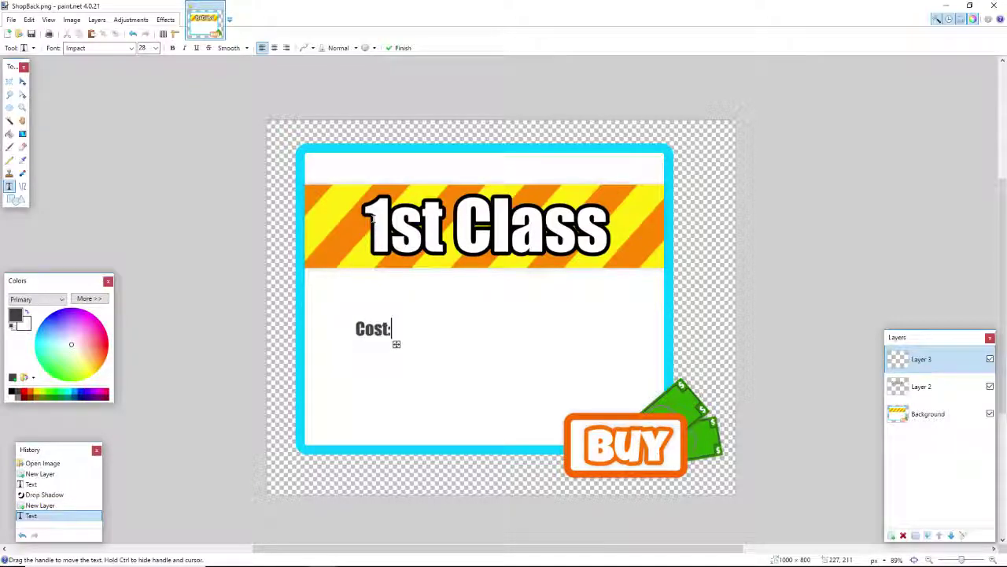
type(" $100")
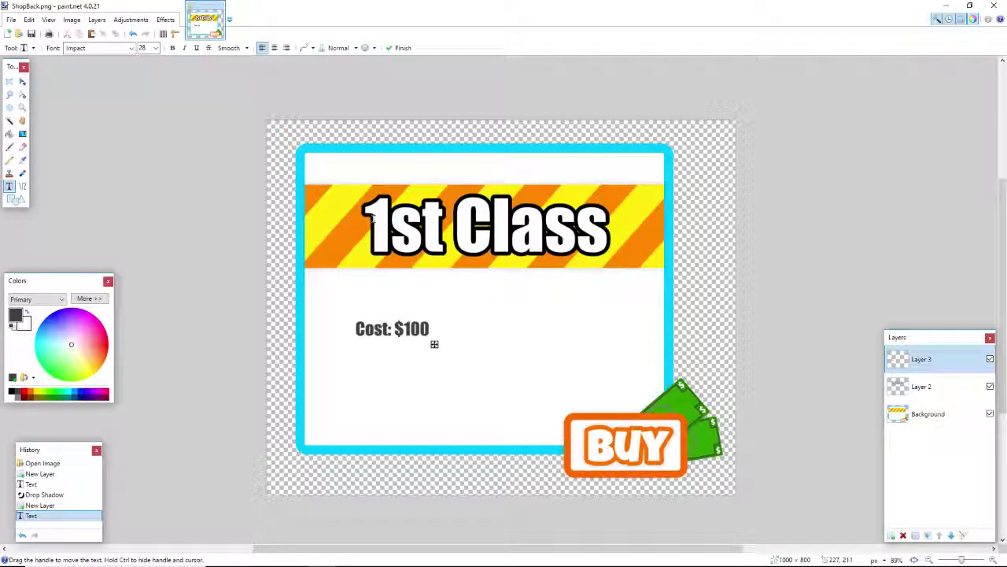
Step: Enlarge the "Cost: $100" text to font size 48 and center it just below the striped banner
left_click_drag(434, 344, 525, 316)
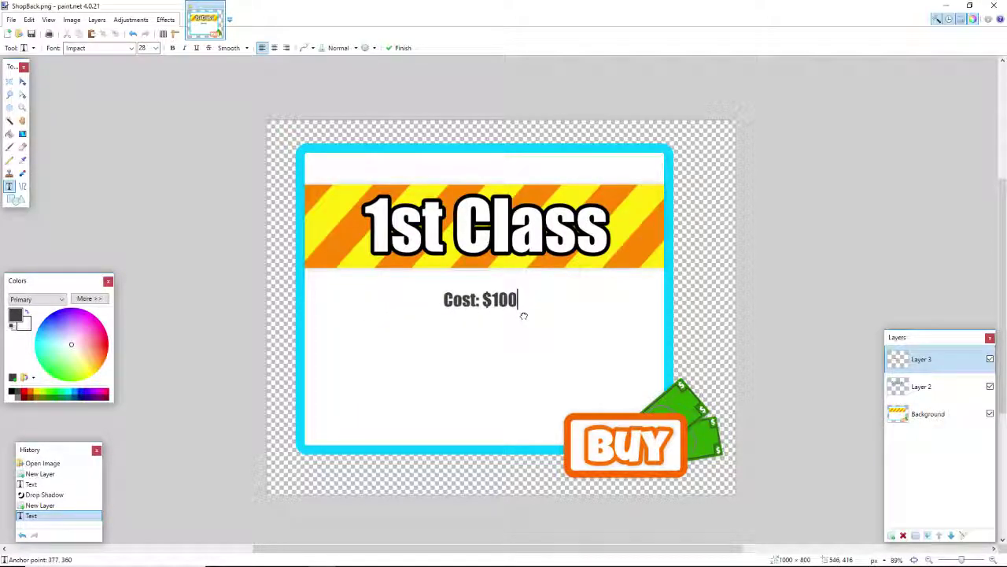
left_click(144, 49)
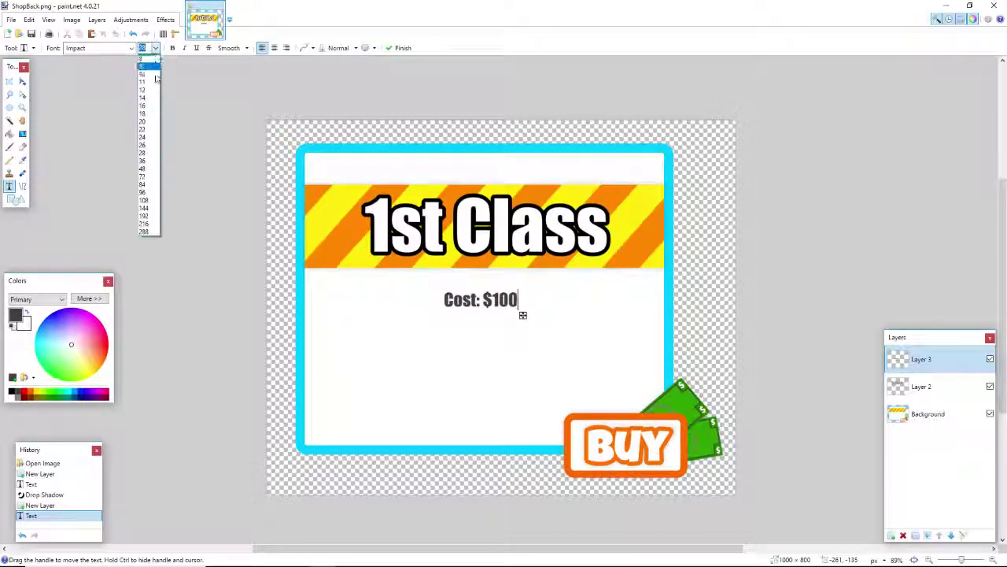
left_click(143, 170)
left_click_drag(573, 324, 553, 320)
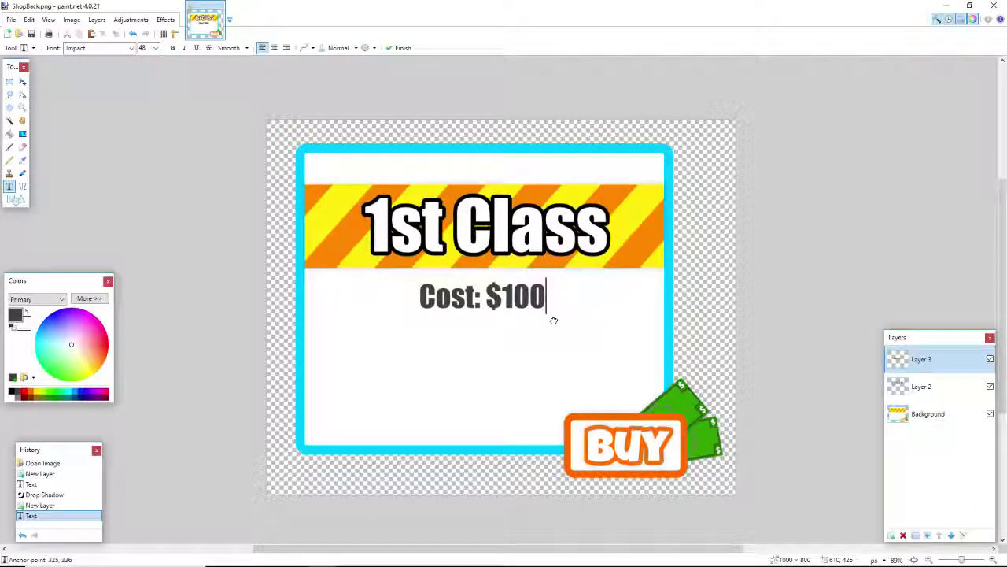